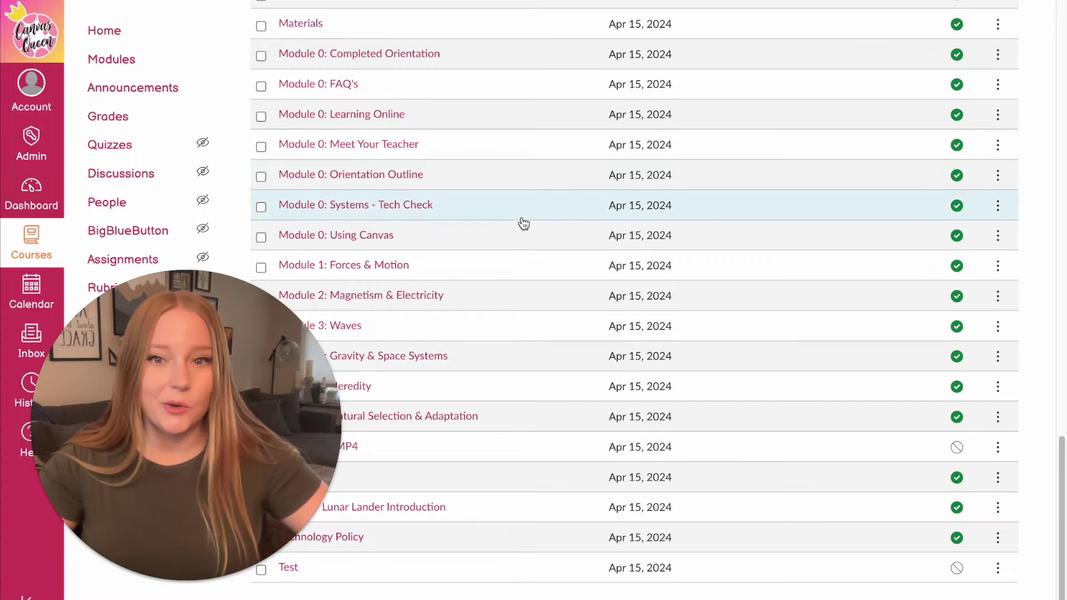
Scroll through the Science 8th course's Pages and Files lists to review them
scroll(524, 223, up, 15)
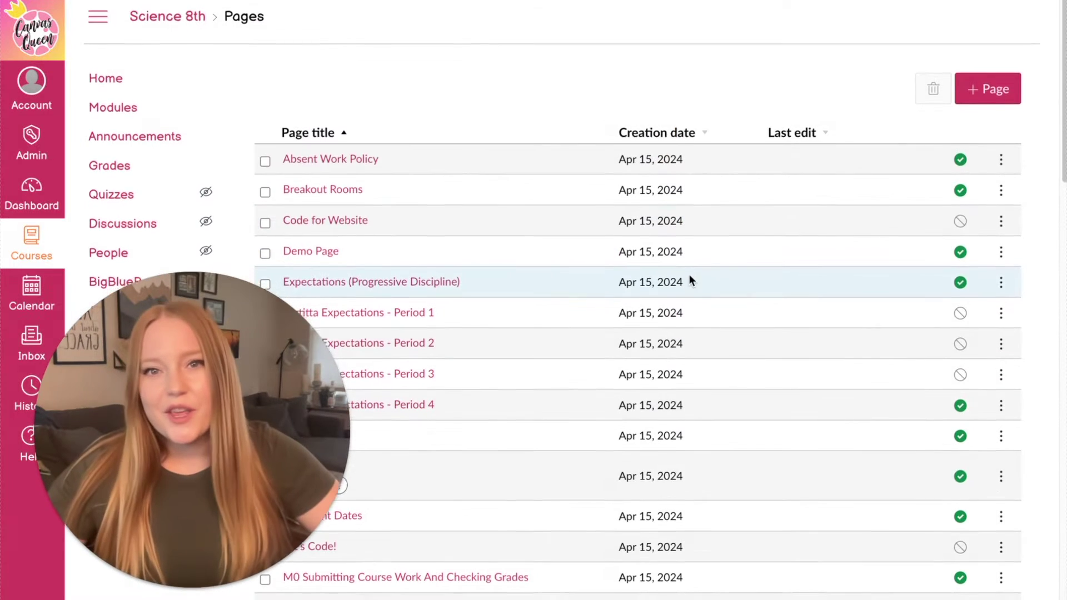
scroll(689, 275, down, 10)
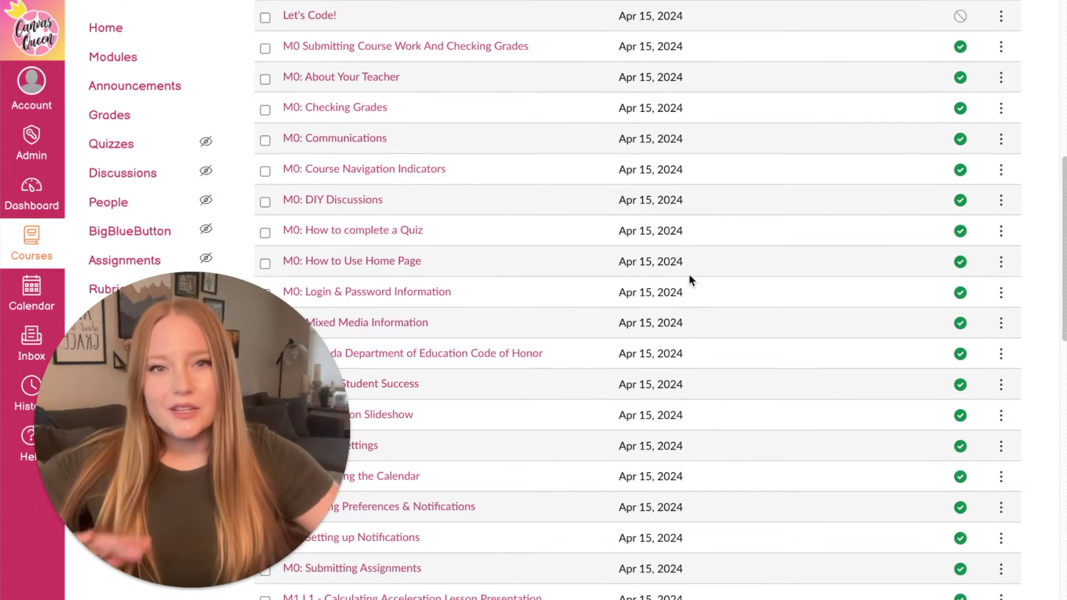
scroll(689, 274, down, 2)
scroll(688, 275, down, 5)
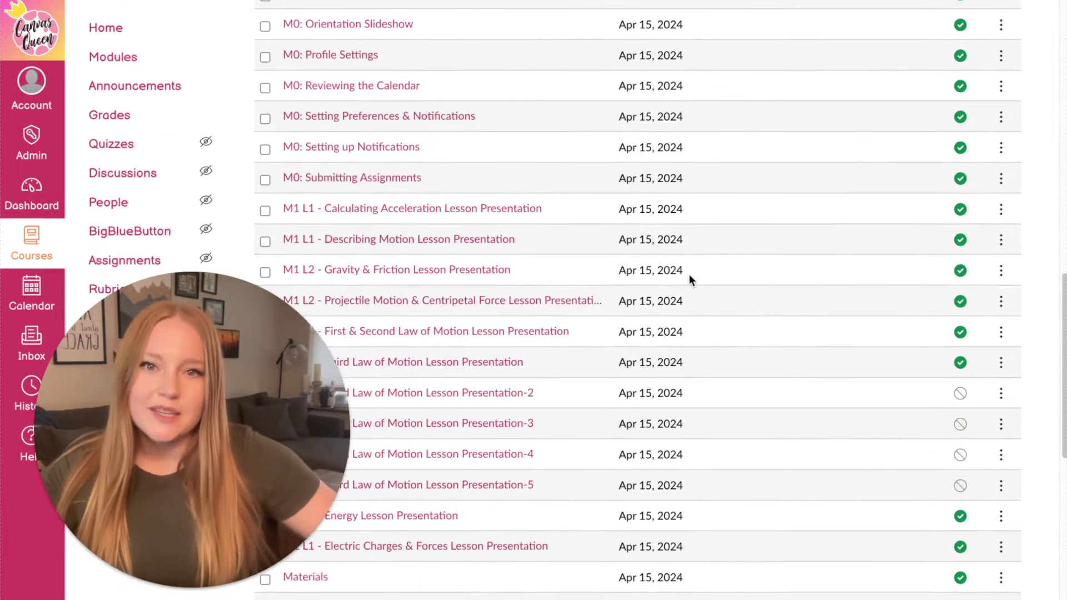
scroll(688, 275, down, 9)
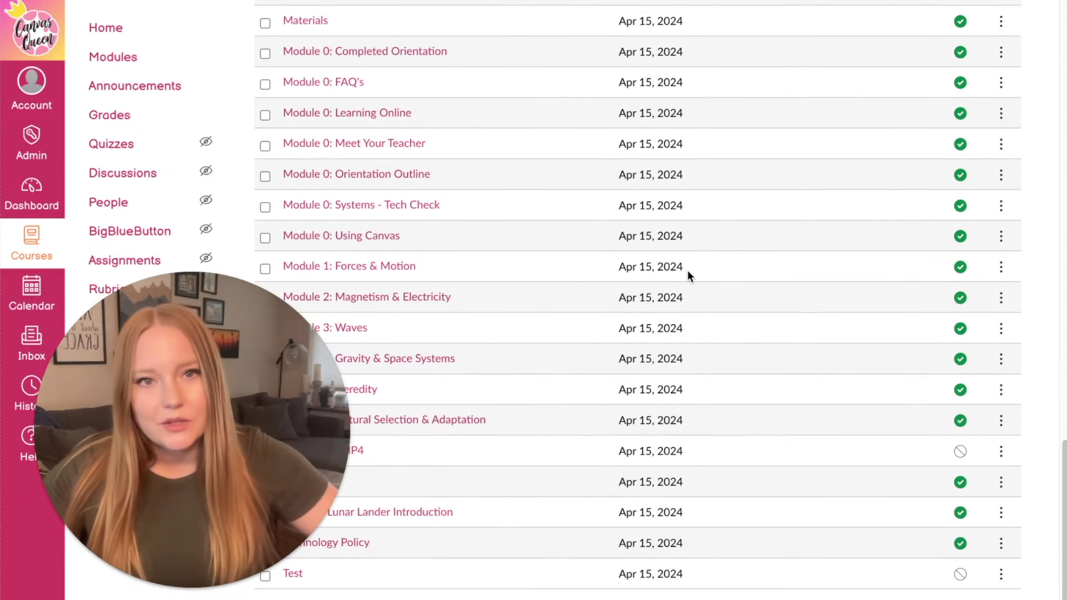
scroll(688, 270, up, 15)
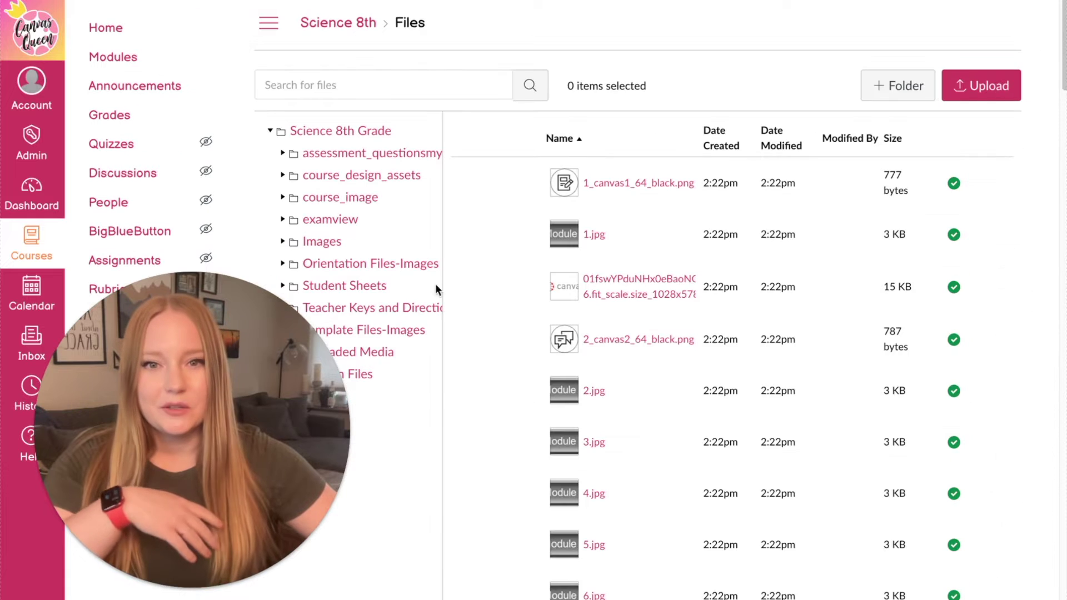
scroll(461, 397, down, 2)
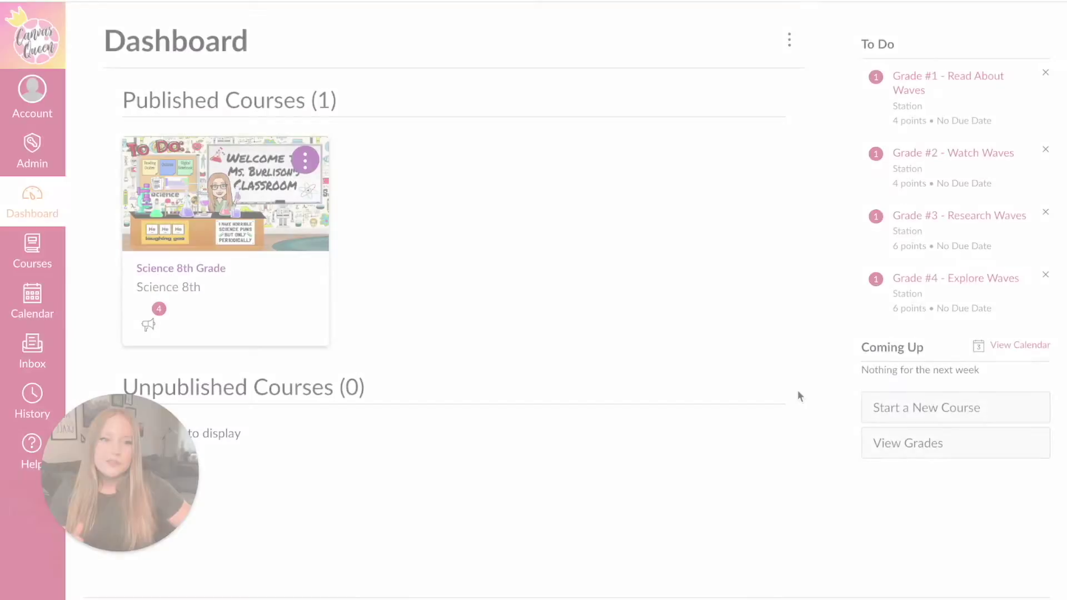
Create a new course named 'Sandbox Course - Science 8' under the Canvas Queen account
click(900, 416)
click(487, 303)
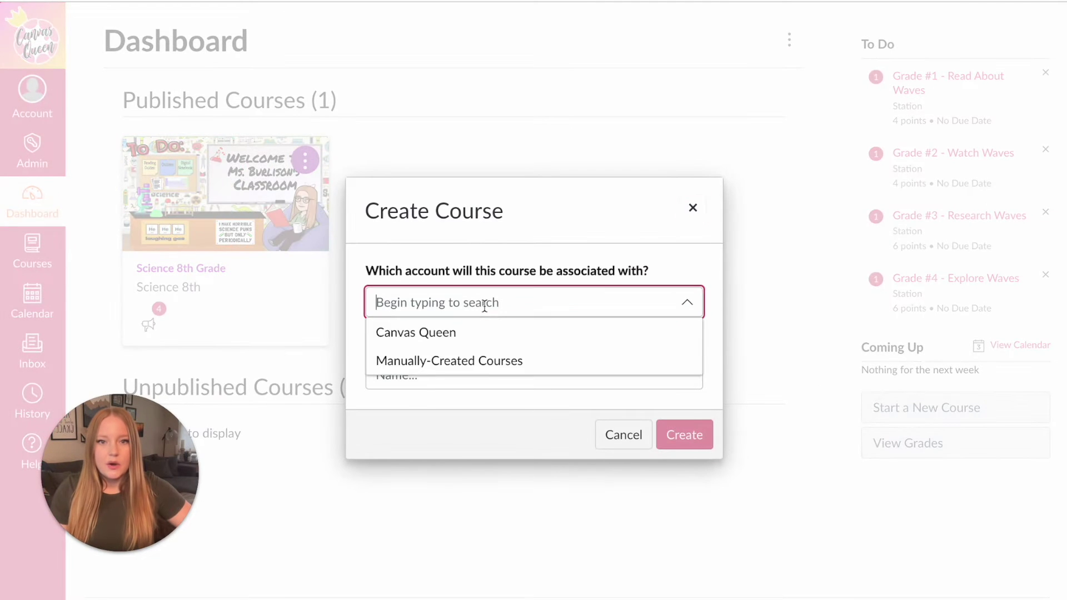
click(474, 340)
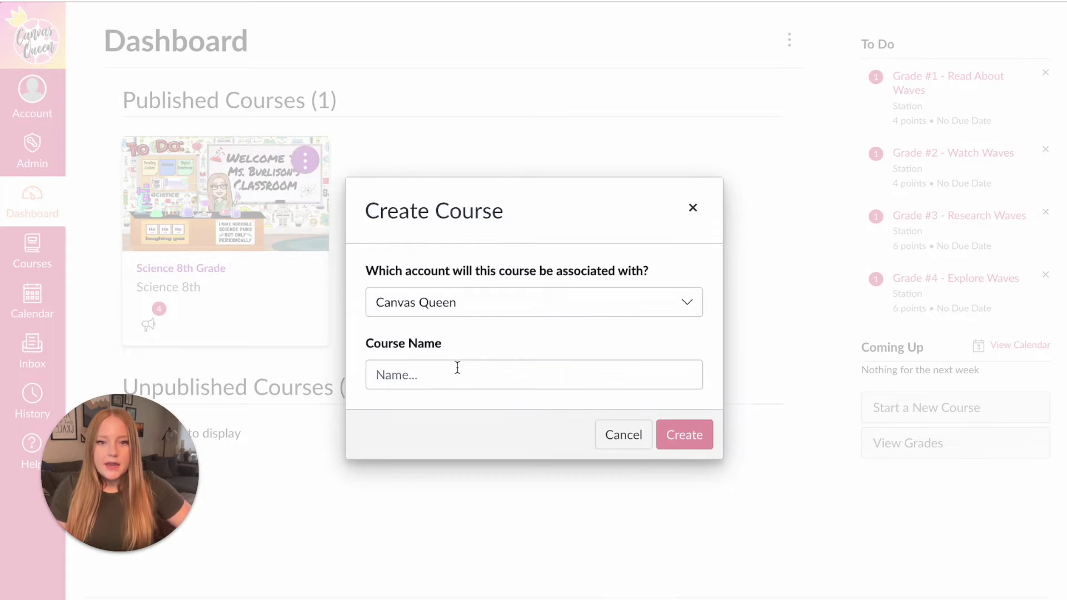
click(457, 367)
text(Sandbox)
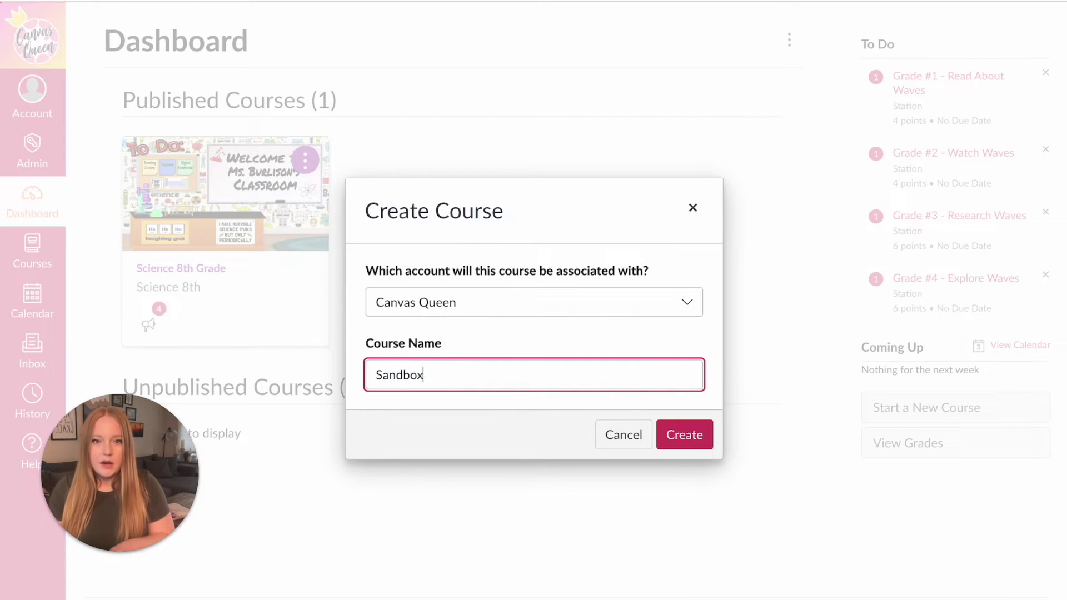
text( Course - )
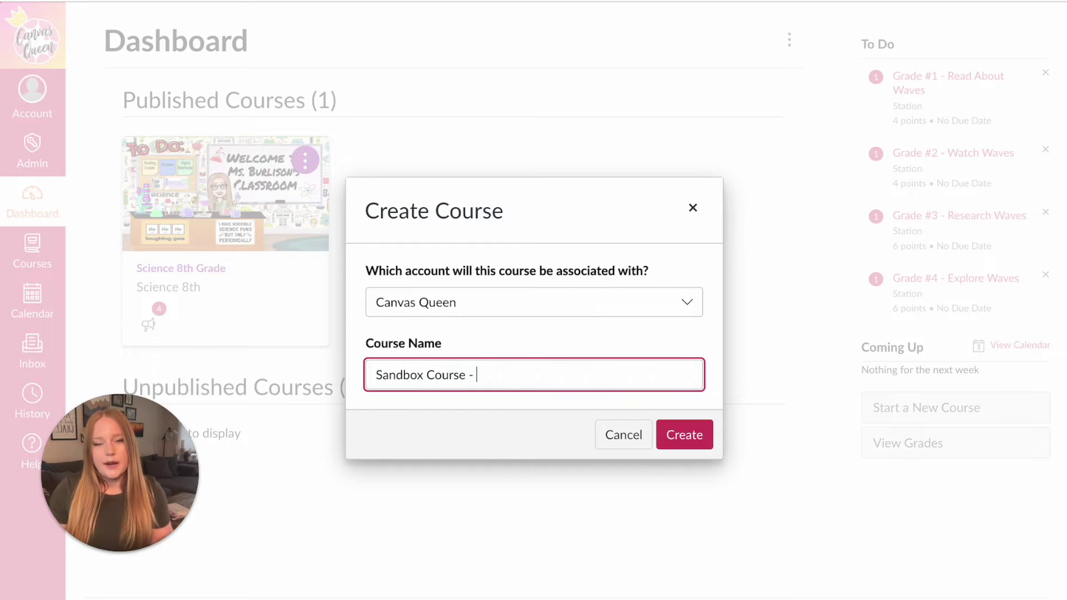
text(Science 8)
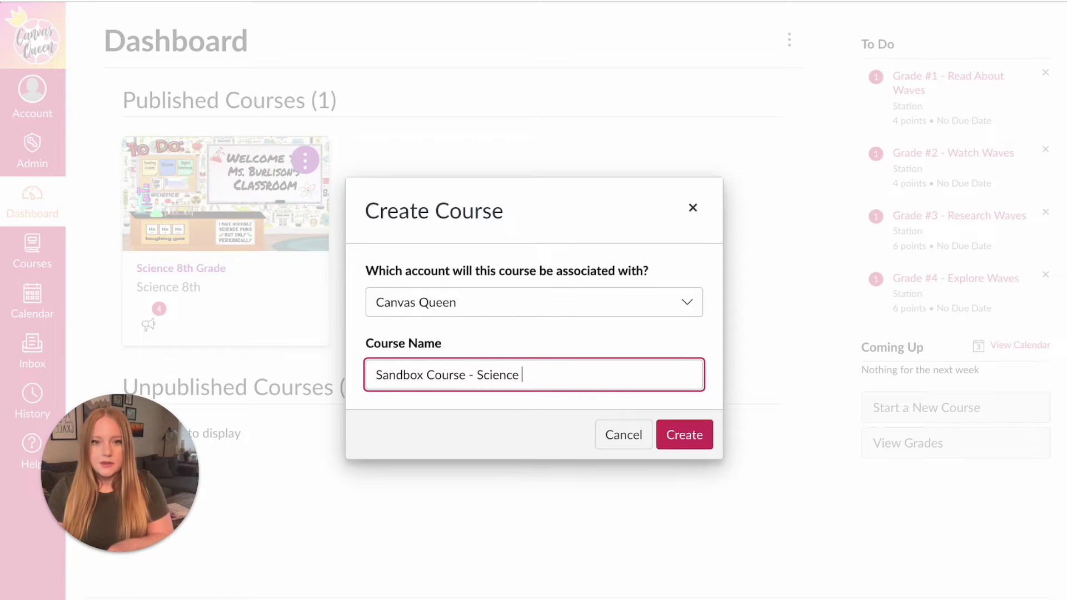
click(680, 429)
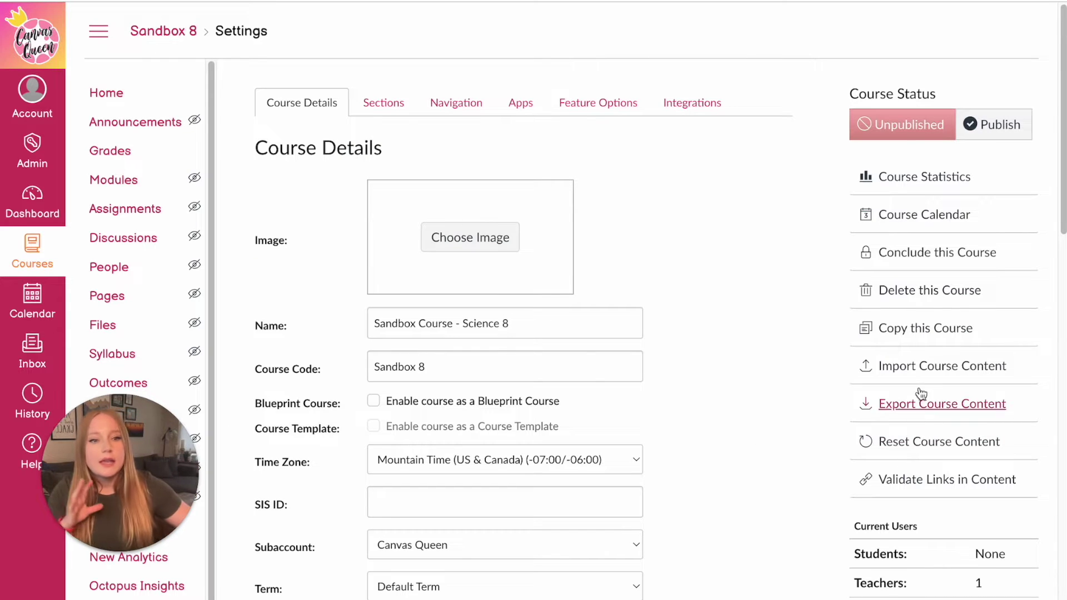
Start a Copy a Canvas Course import with Science 8th Grade as the source
click(929, 368)
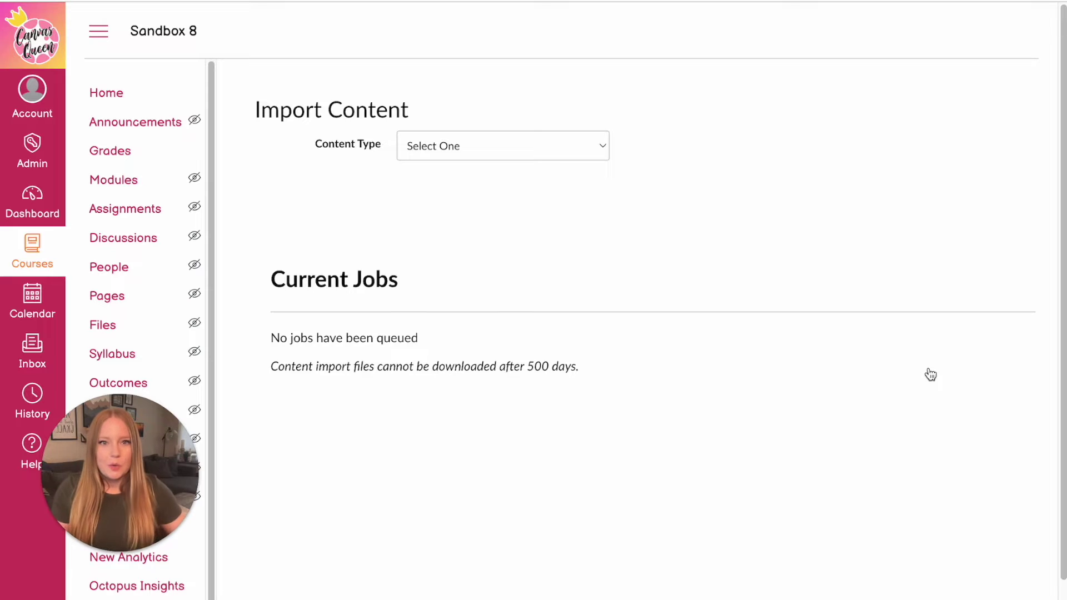
click(535, 152)
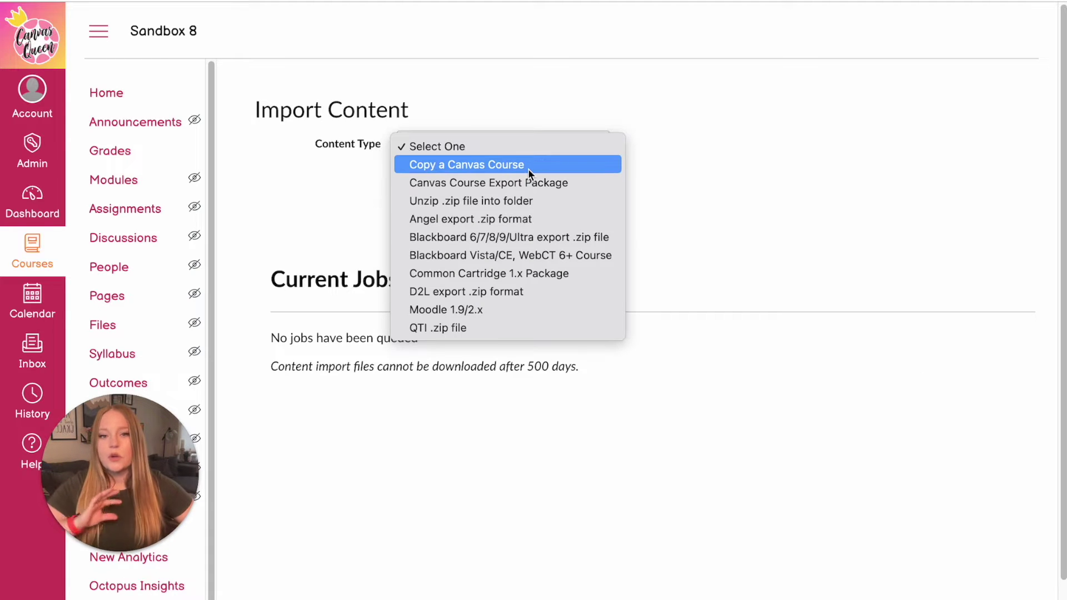
click(527, 169)
click(507, 195)
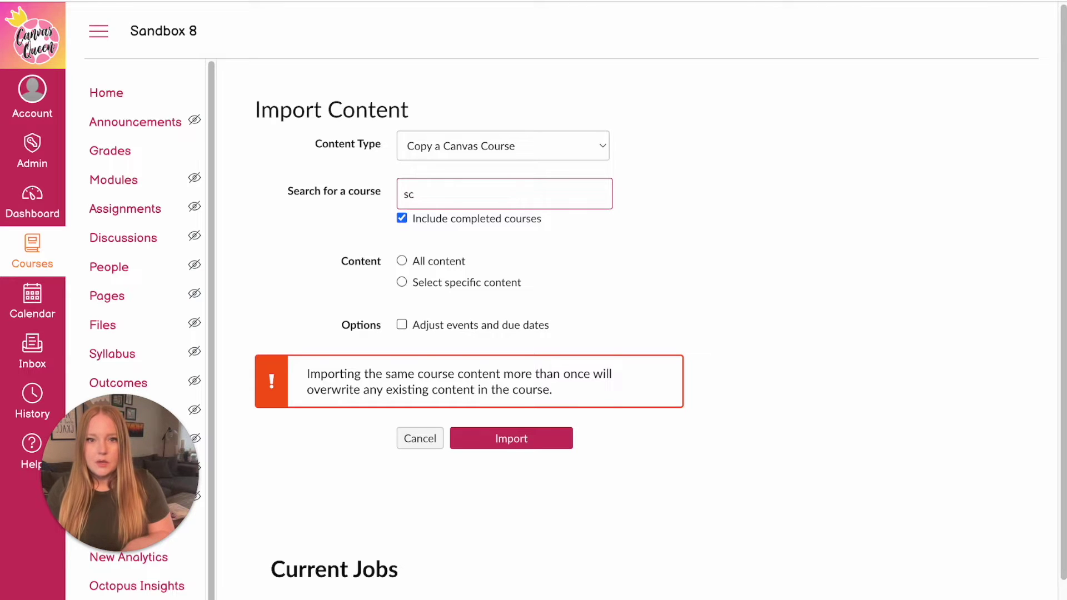
text(science 8th)
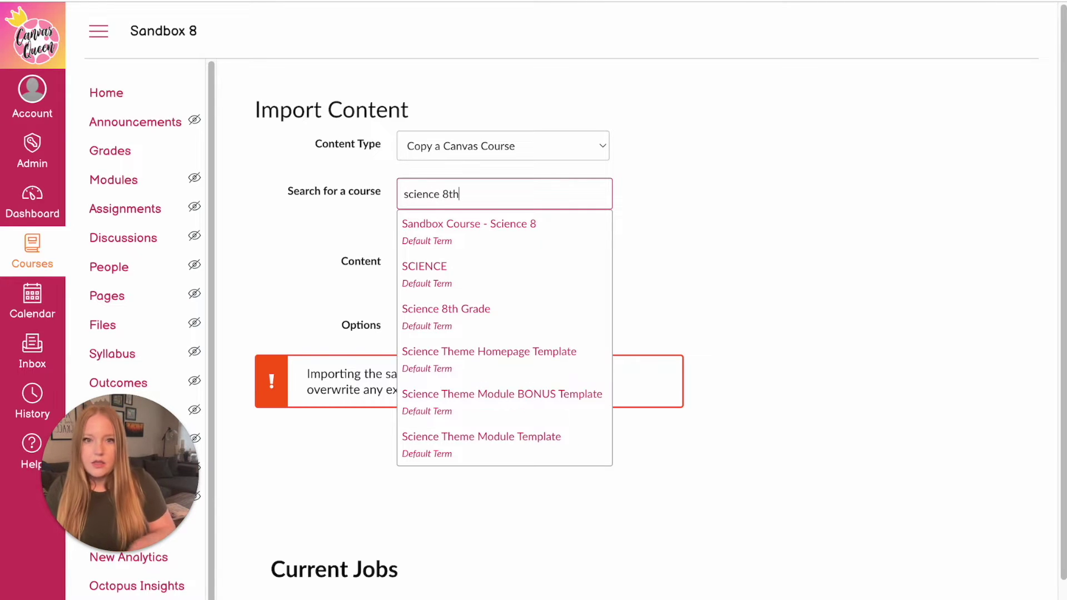
click(503, 233)
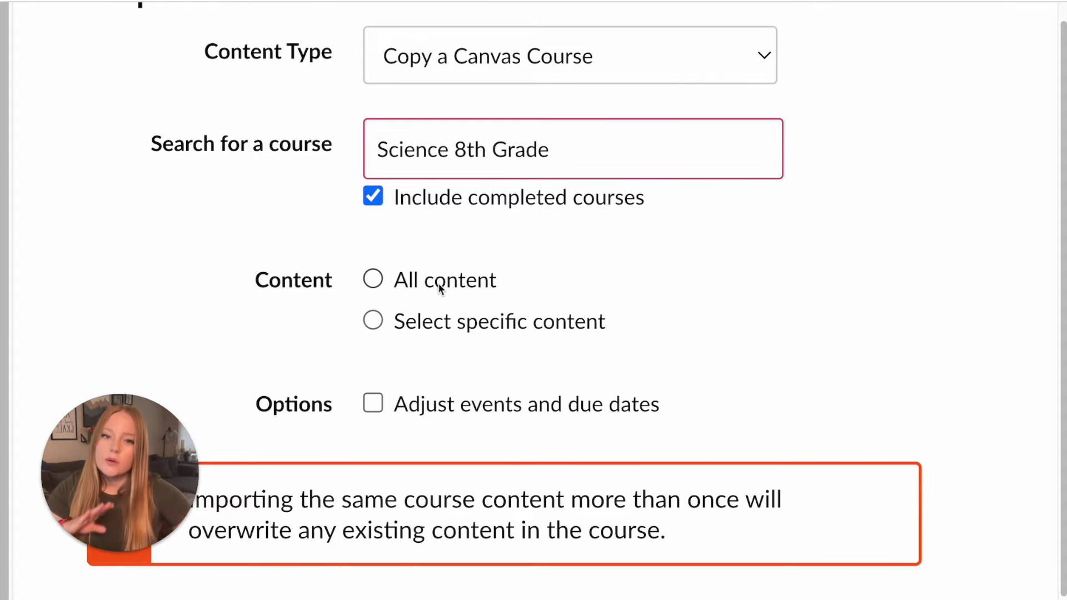
Choose Select specific content and queue the course copy job
click(418, 328)
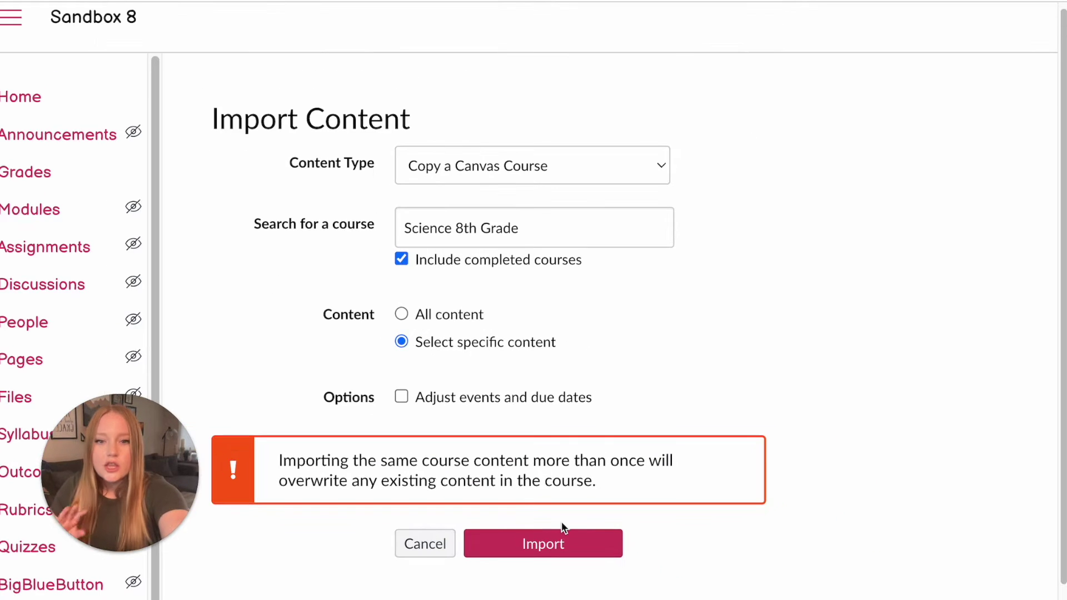
scroll(530, 459, down, 2)
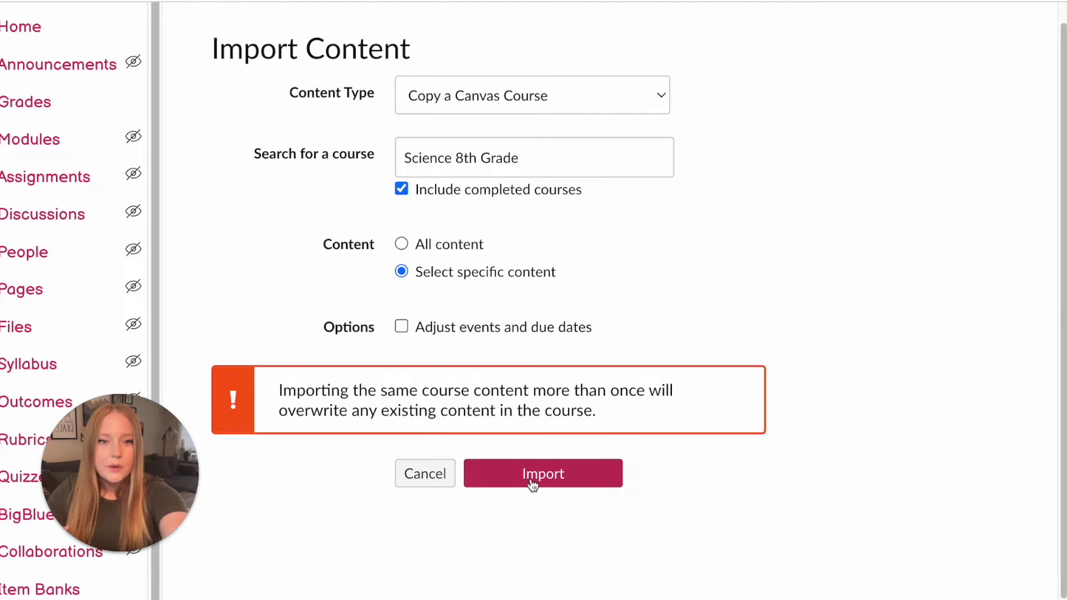
click(532, 482)
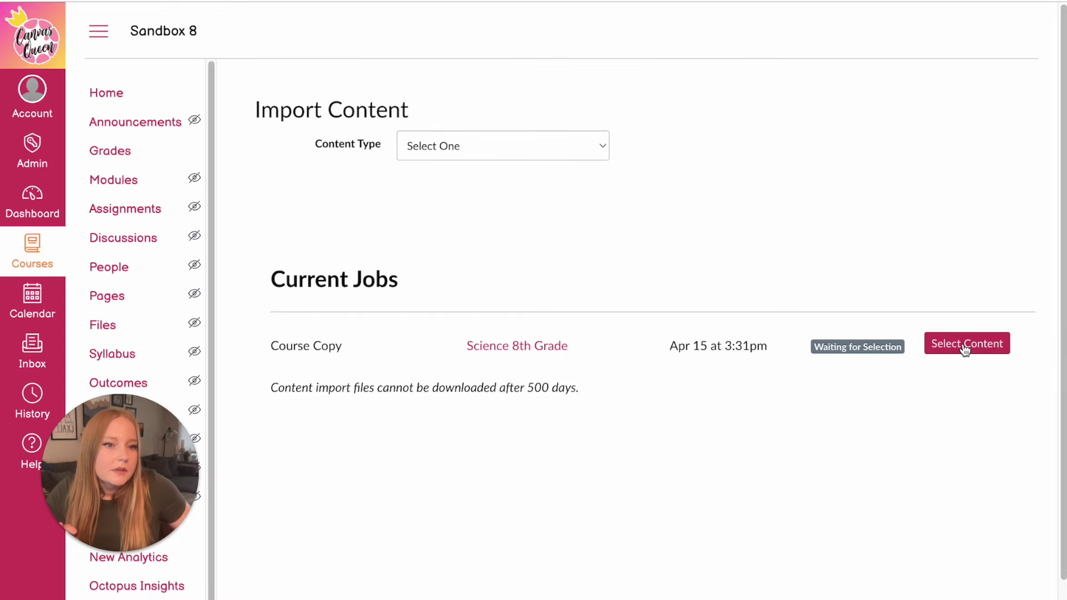
click(965, 345)
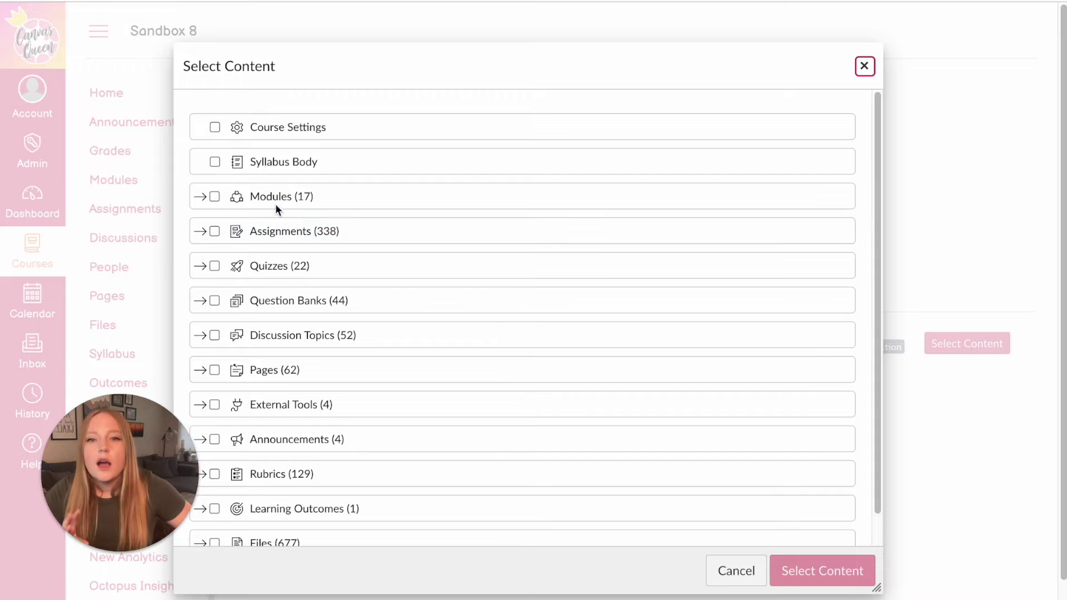
Tick Course Settings, Modules (17) and Question Banks (44) for copying
click(215, 129)
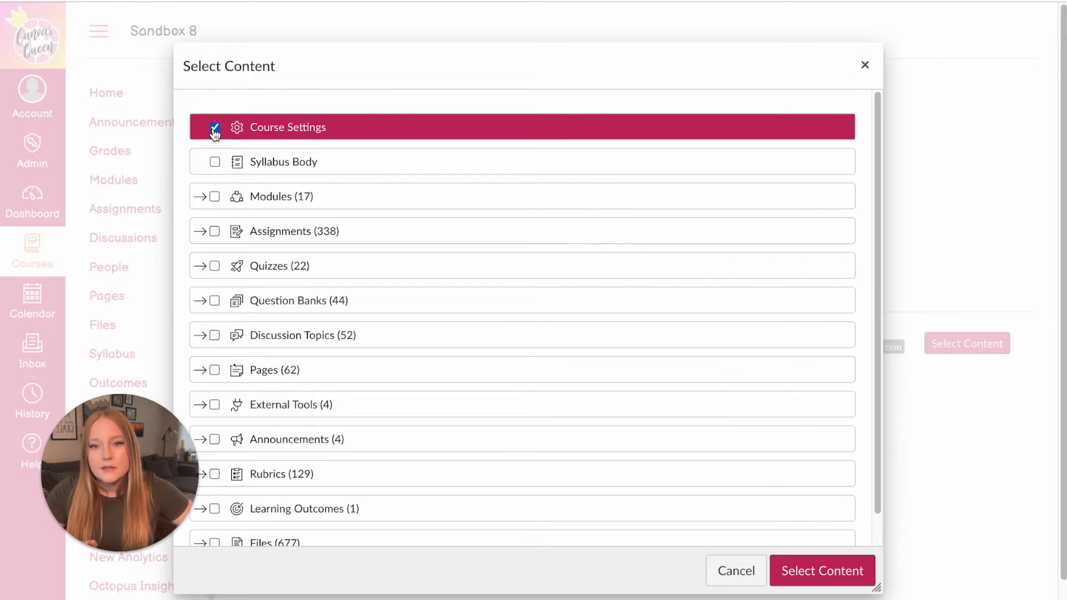
click(215, 198)
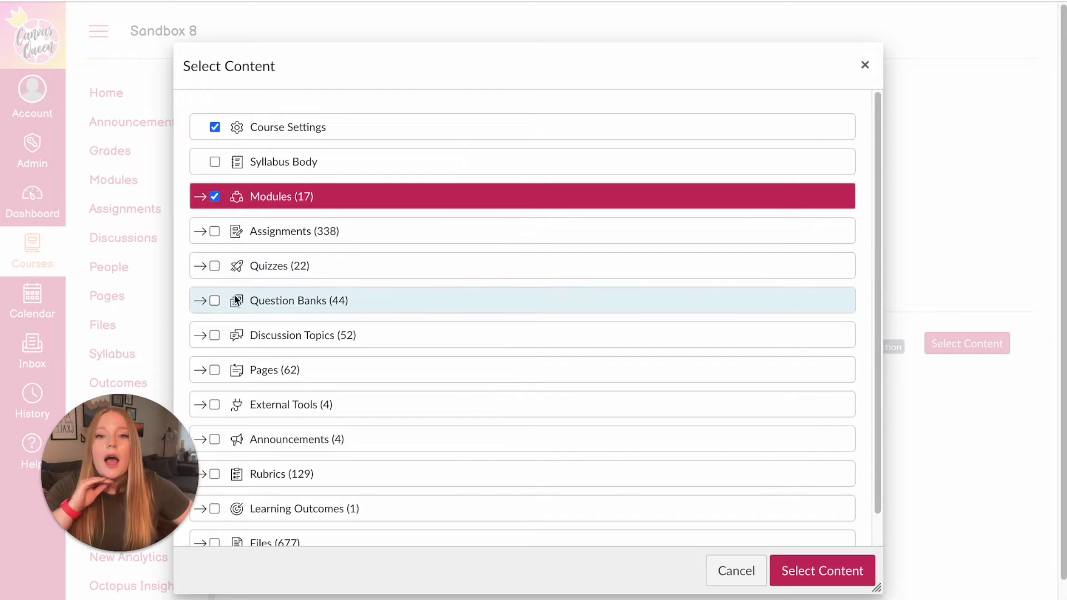
click(215, 301)
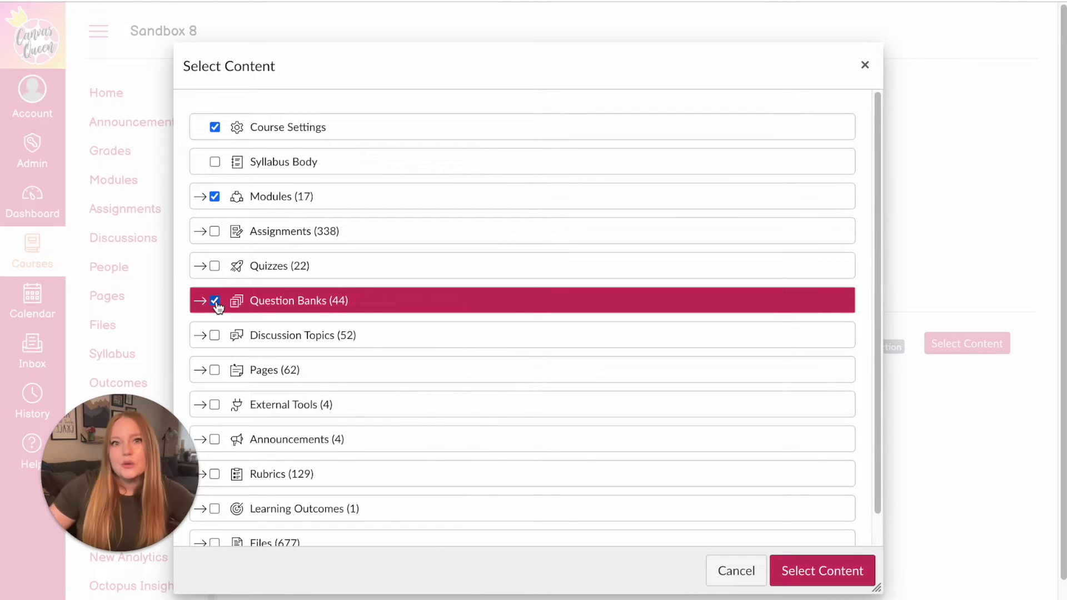
scroll(285, 375, down, 2)
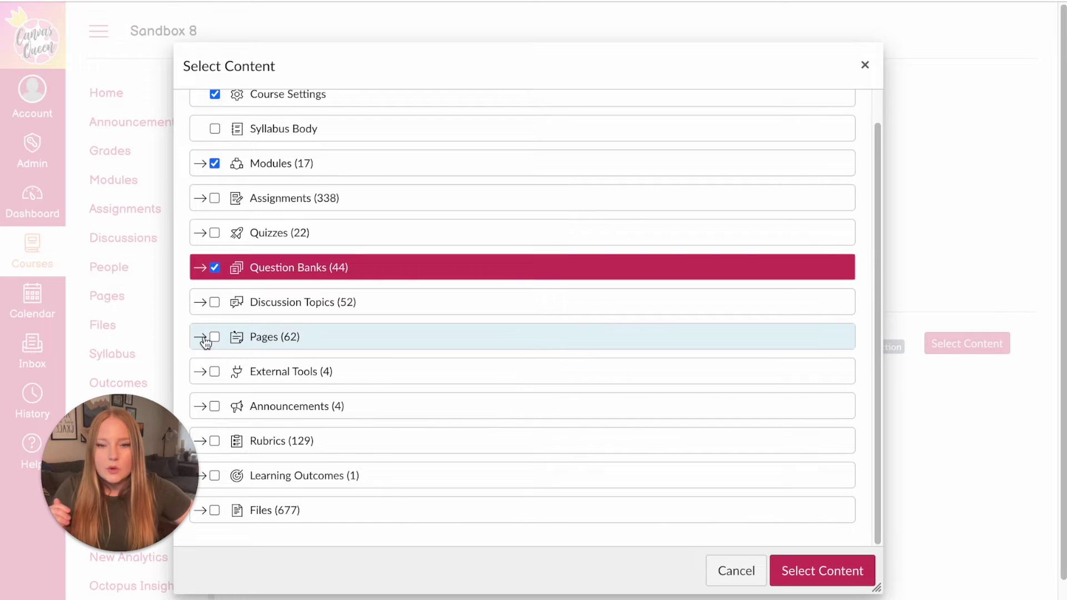
Expand Pages (62) and tick only the Home Page for import
click(200, 336)
scroll(386, 361, down, 4)
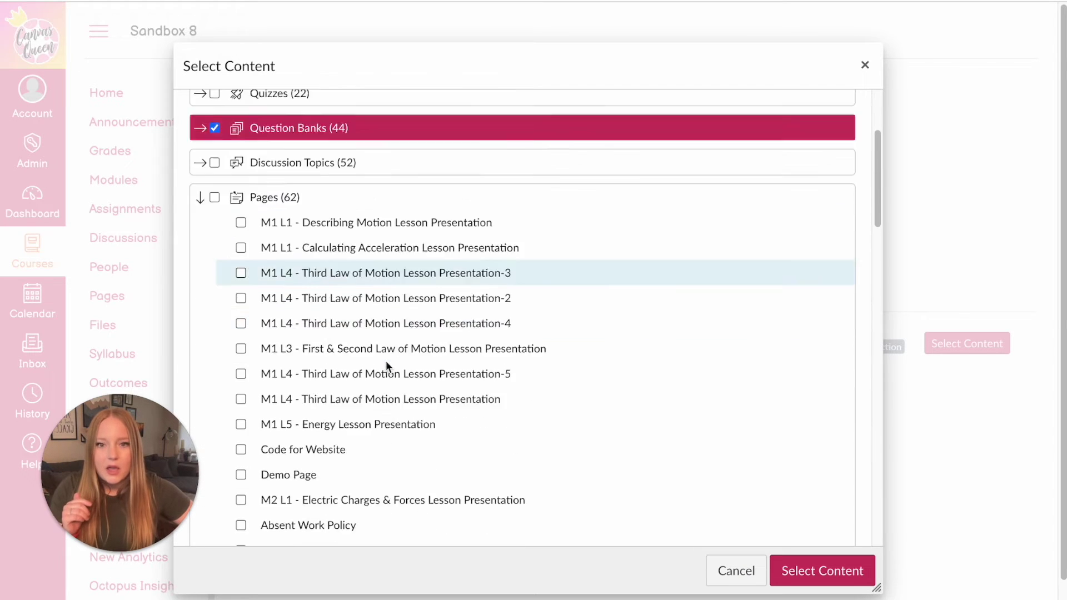
scroll(386, 364, down, 1)
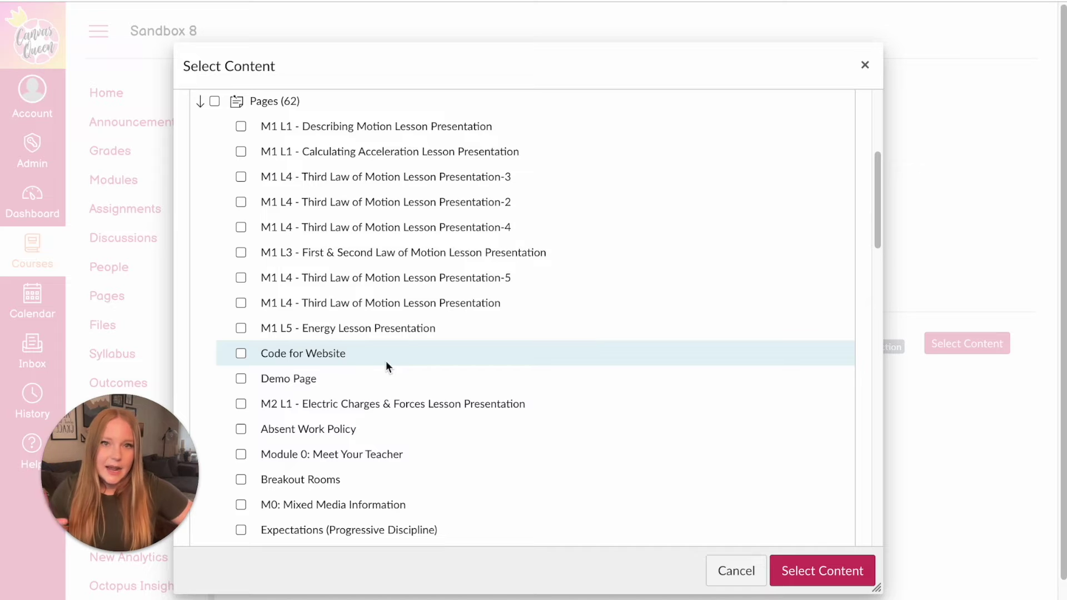
scroll(386, 361, down, 10)
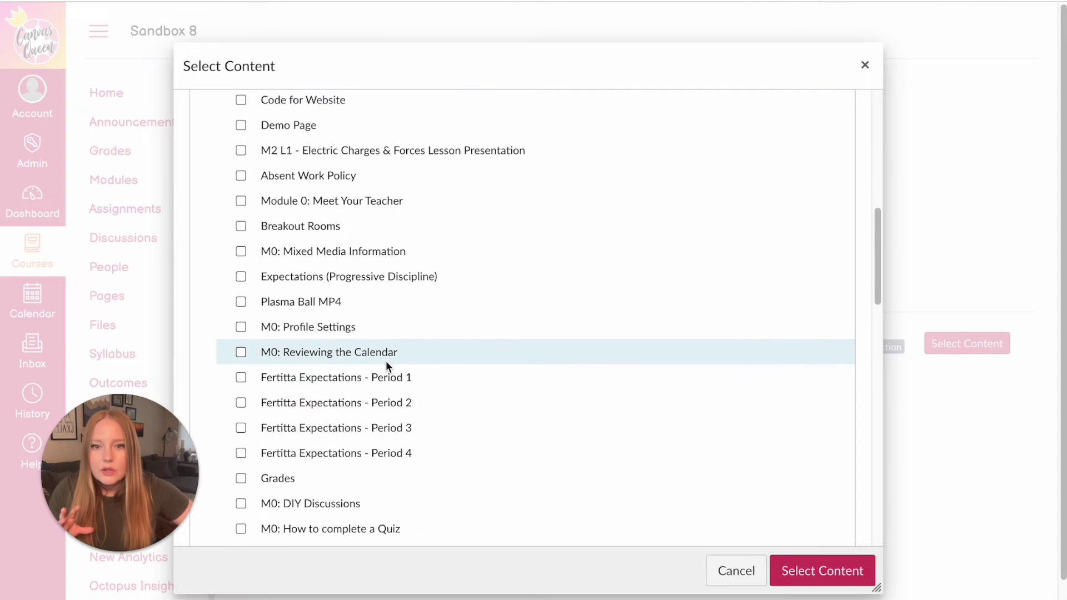
scroll(386, 361, down, 1)
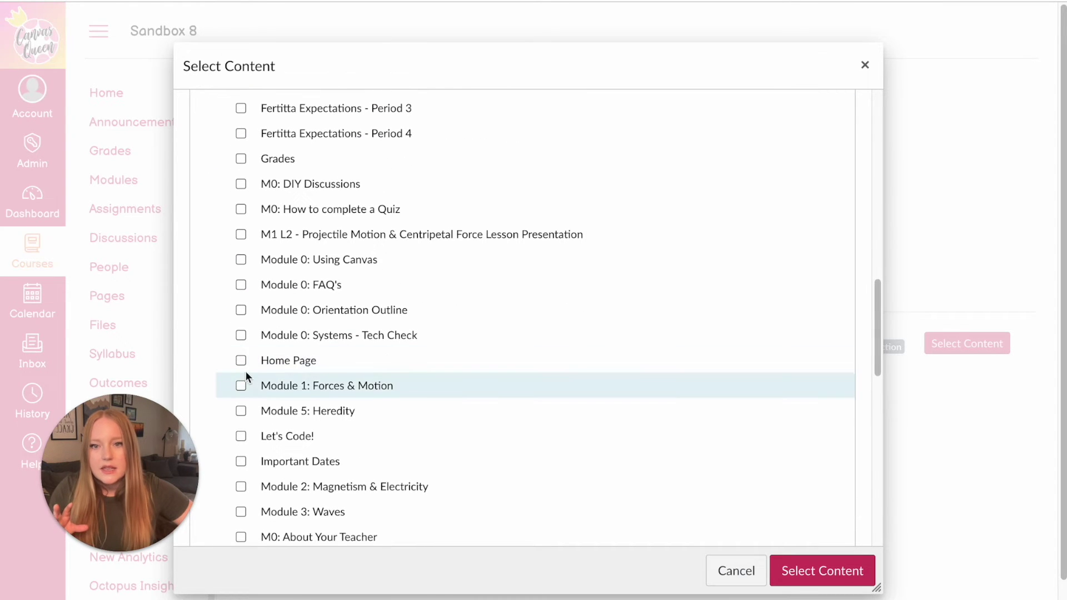
click(241, 363)
scroll(432, 358, up, 14)
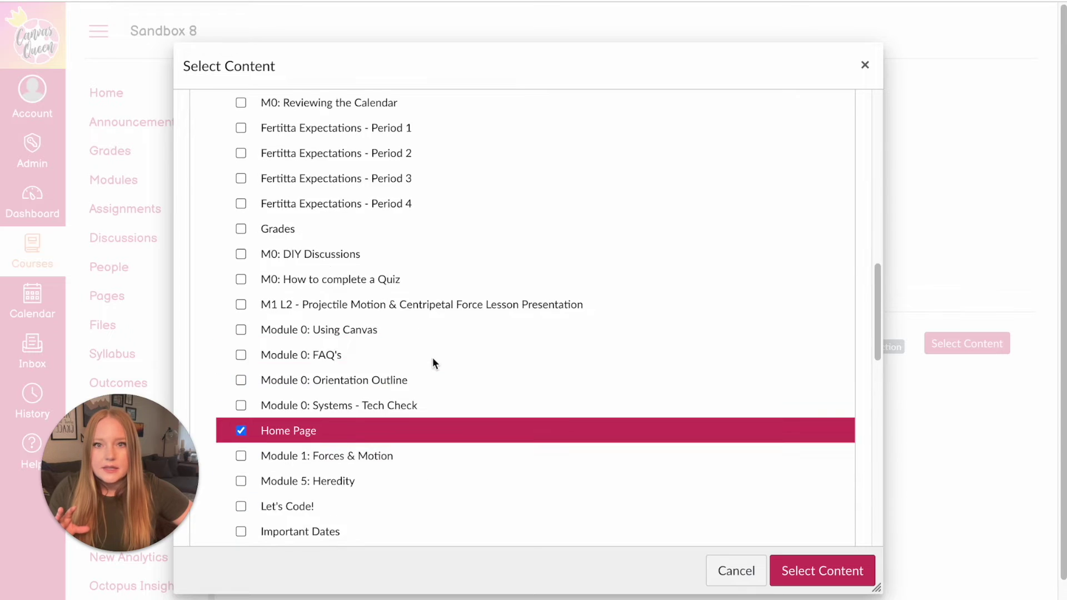
Collapse Pages and tick all Announcements (4) and Rubrics (129)
click(200, 292)
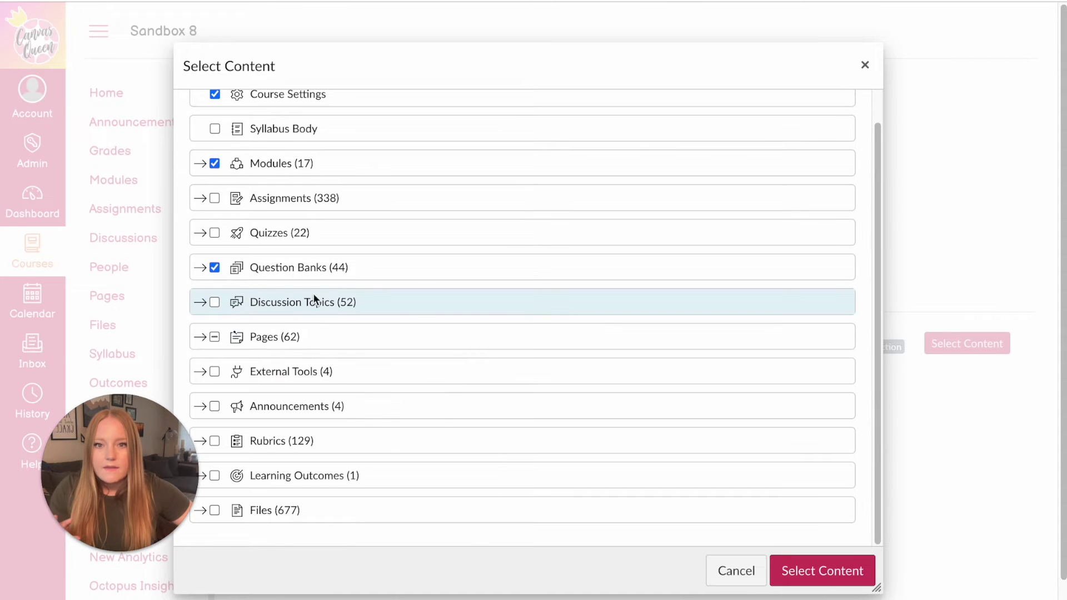
scroll(250, 422, down, 1)
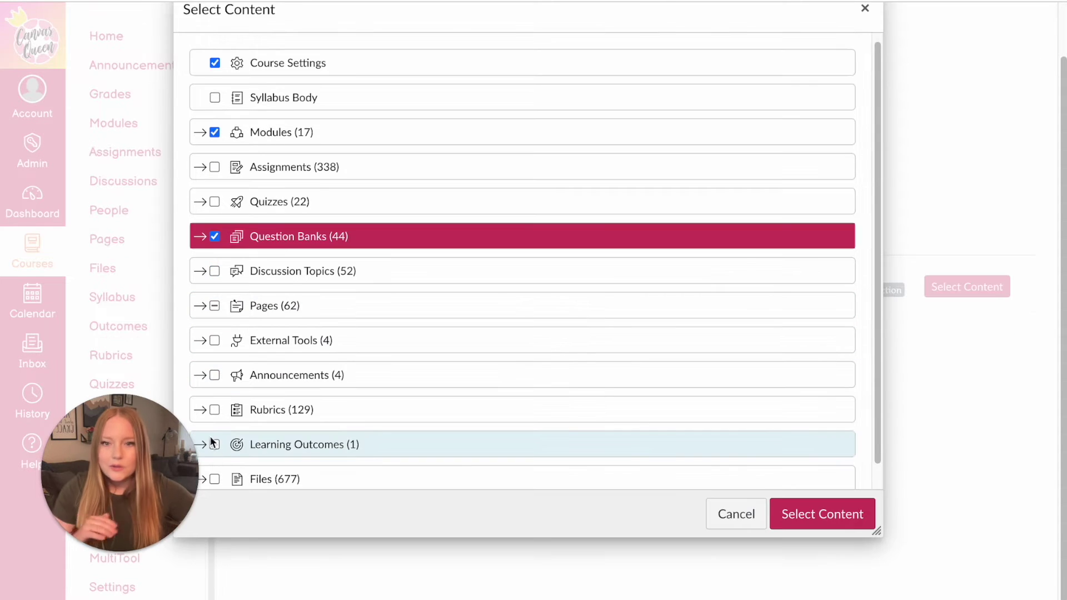
scroll(228, 414, down, 1)
click(215, 349)
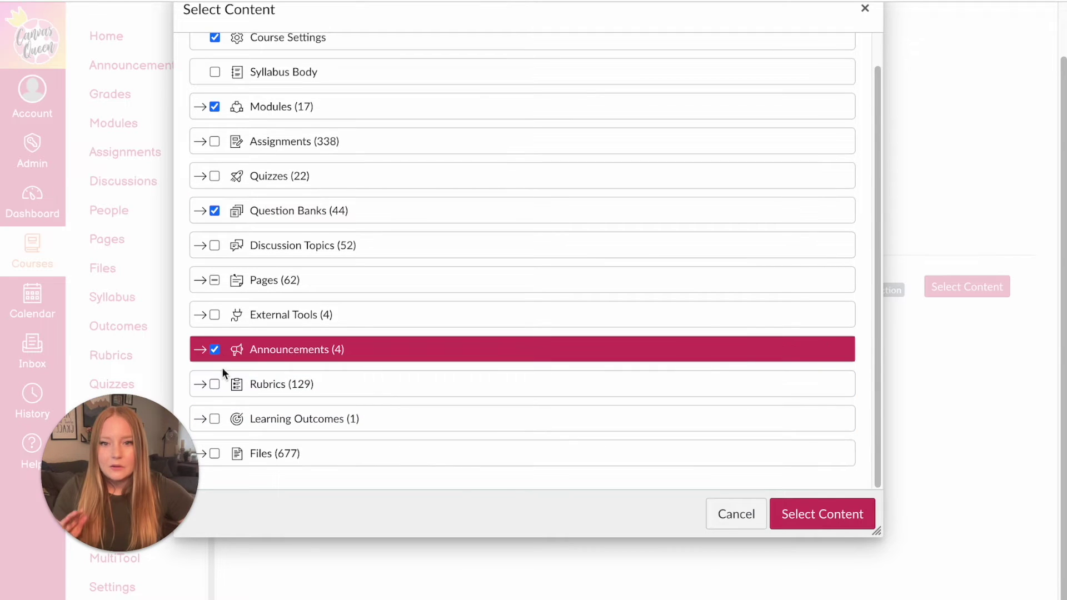
click(216, 385)
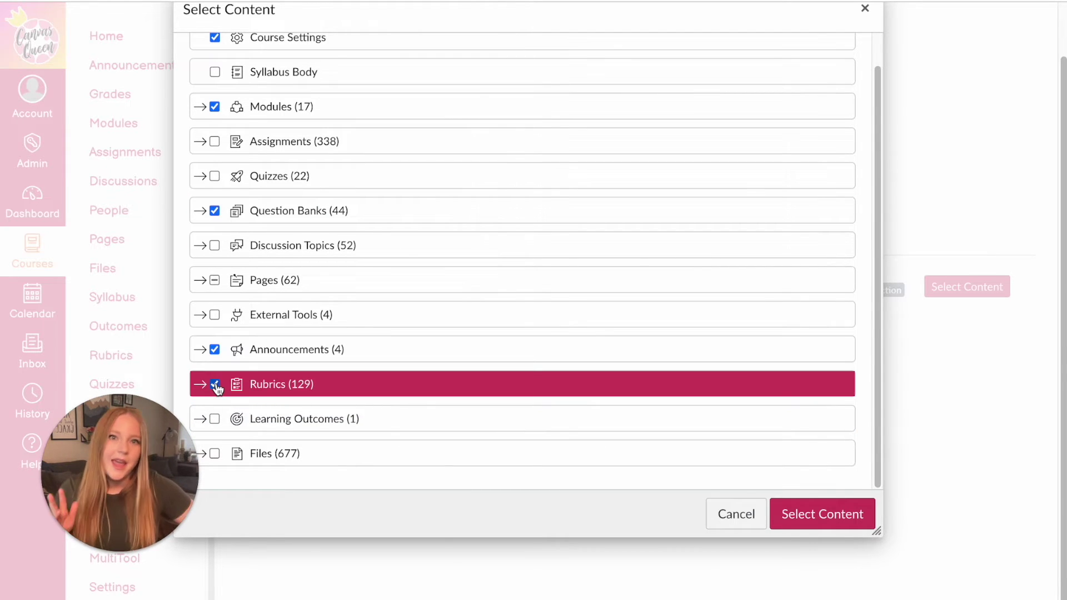
Submit the selected content to start the import
scroll(325, 298, up, 4)
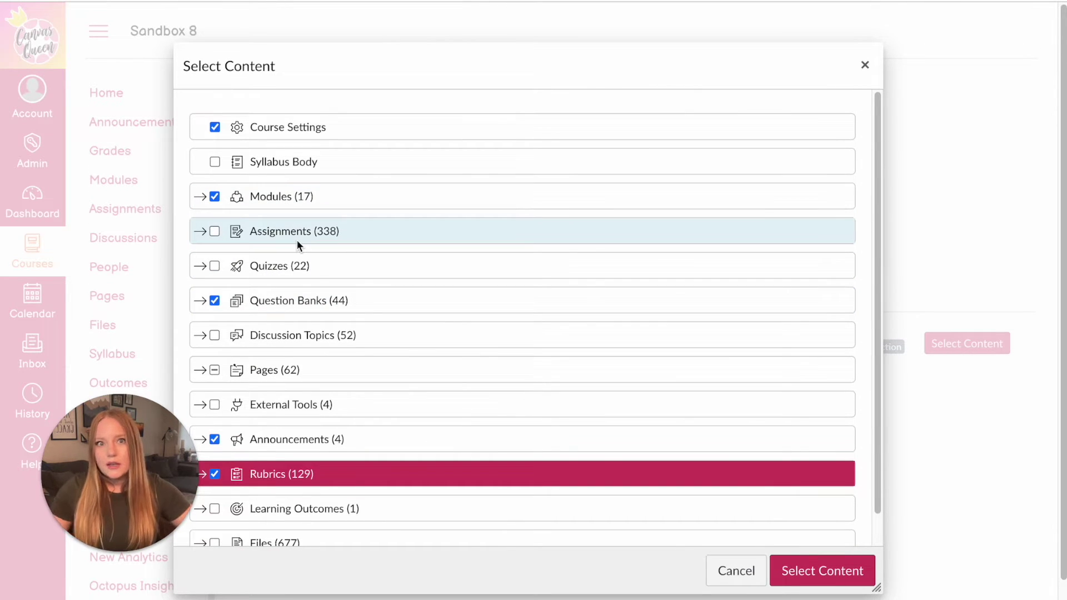
scroll(282, 243, down, 1)
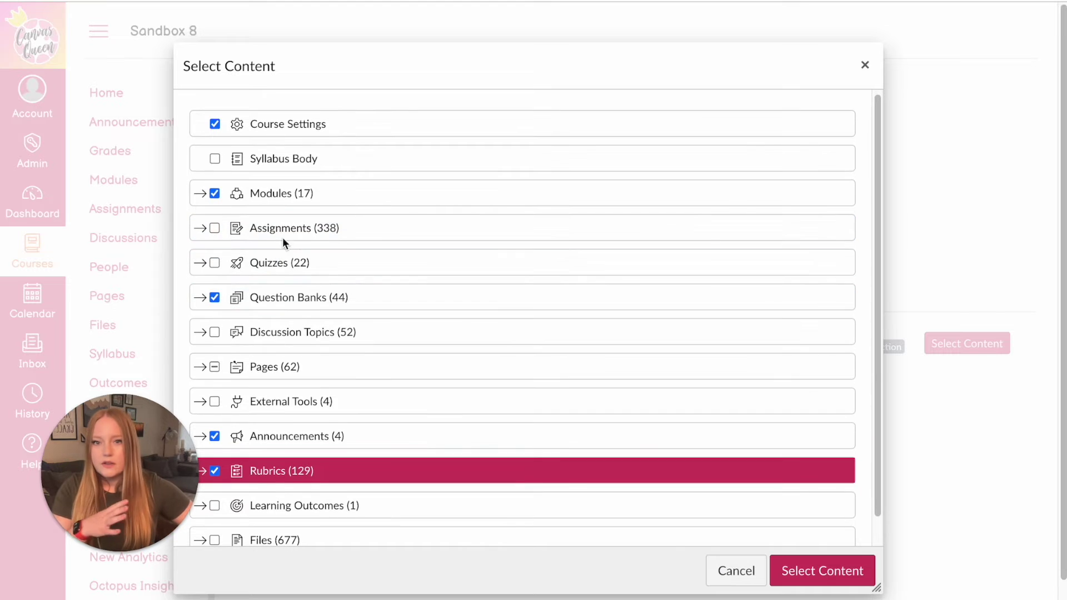
scroll(297, 370, down, 4)
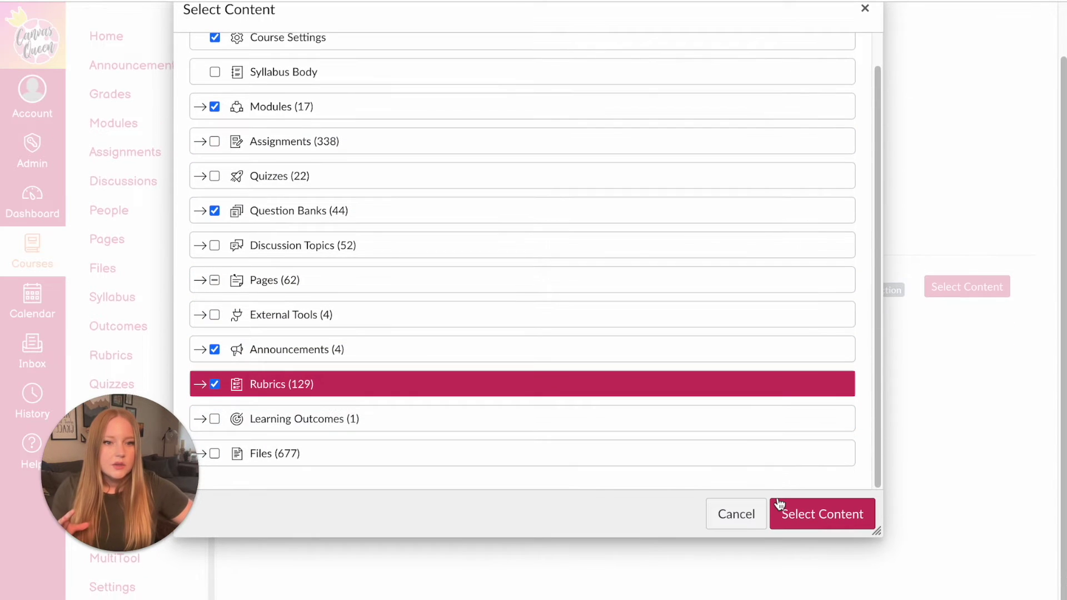
click(800, 517)
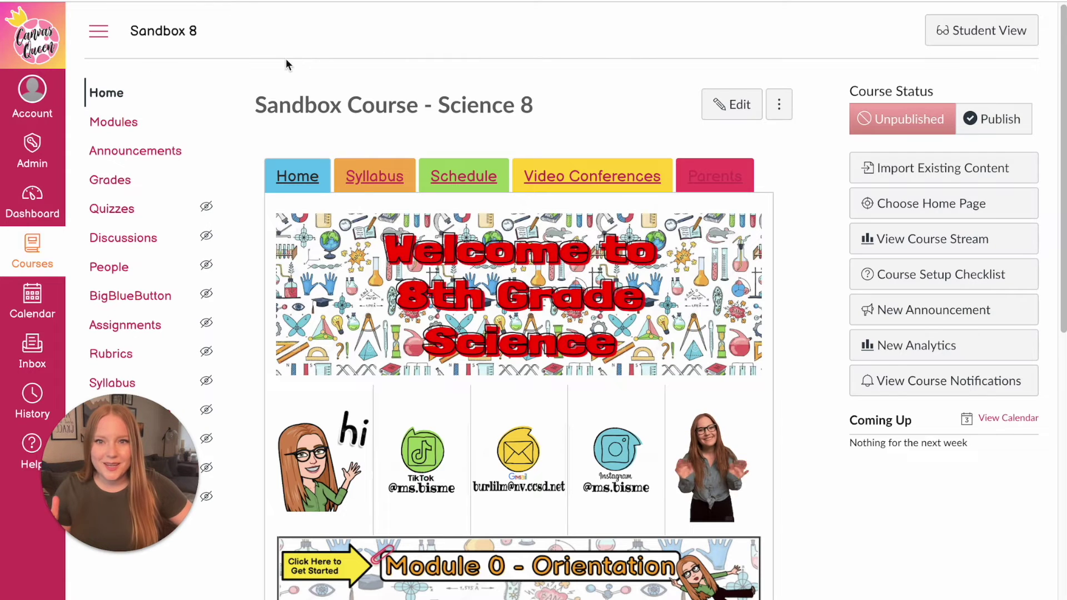
Open the sandbox course's imported Modules and scroll through them
scroll(682, 317, down, 1)
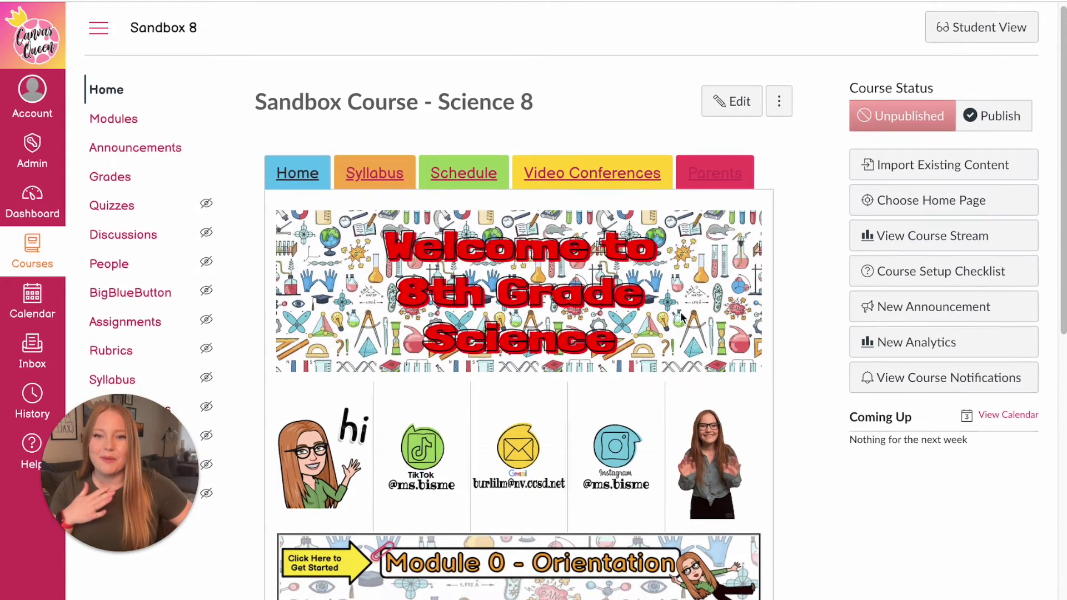
scroll(683, 316, down, 2)
click(110, 76)
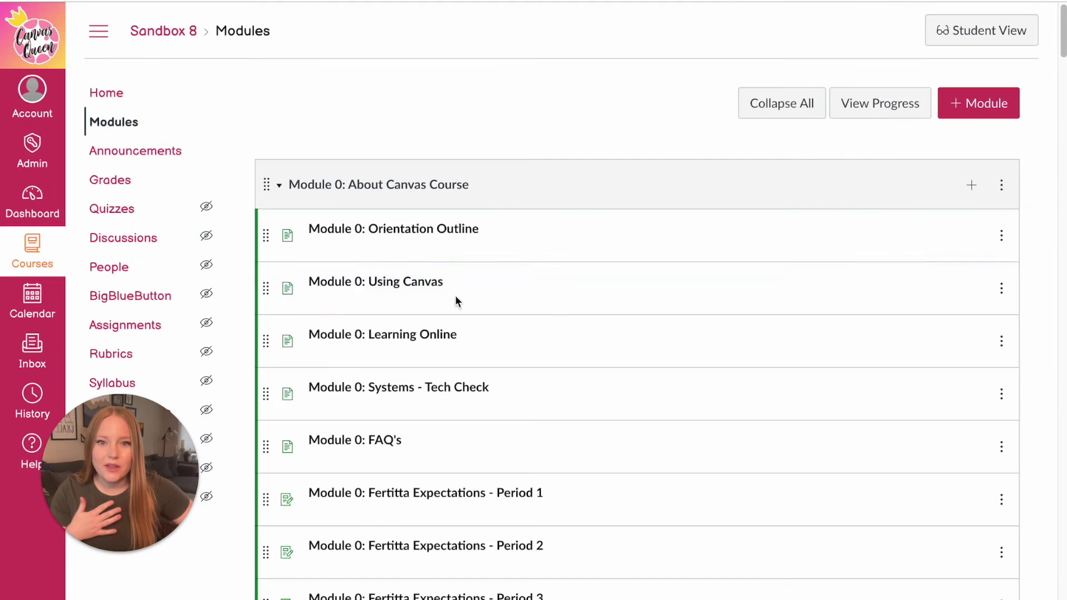
scroll(476, 312, down, 20)
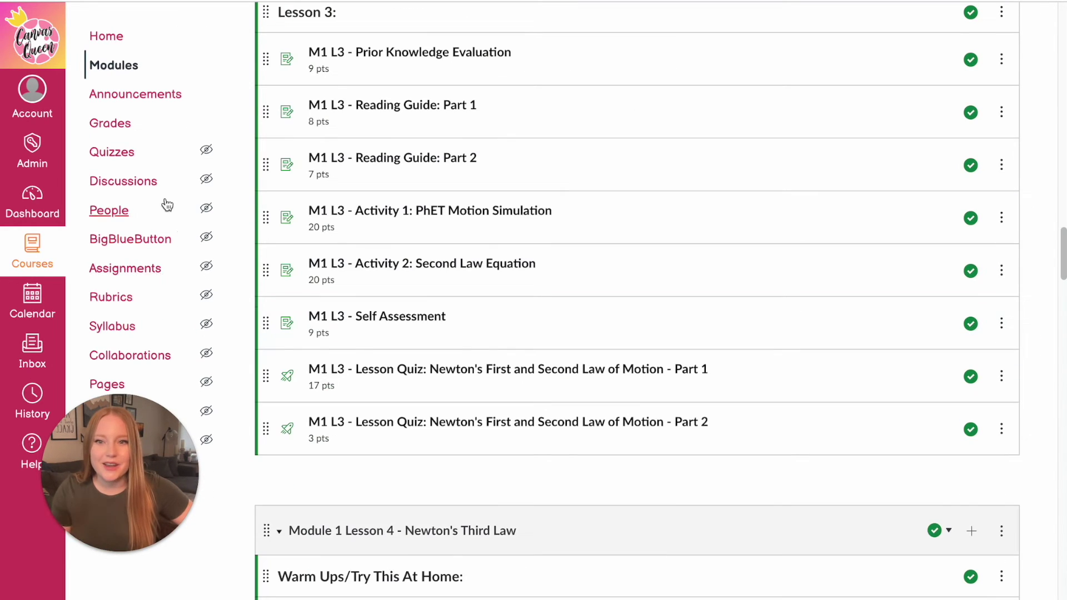
scroll(166, 366, down, 2)
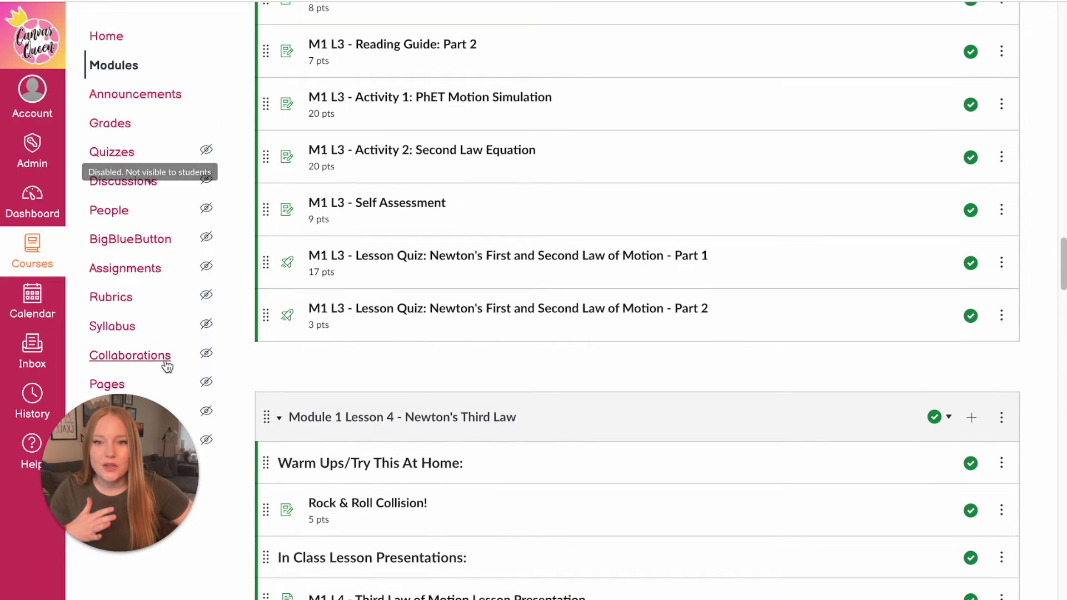
Review the full list of the sandbox course's pages, then go to its Files
click(108, 384)
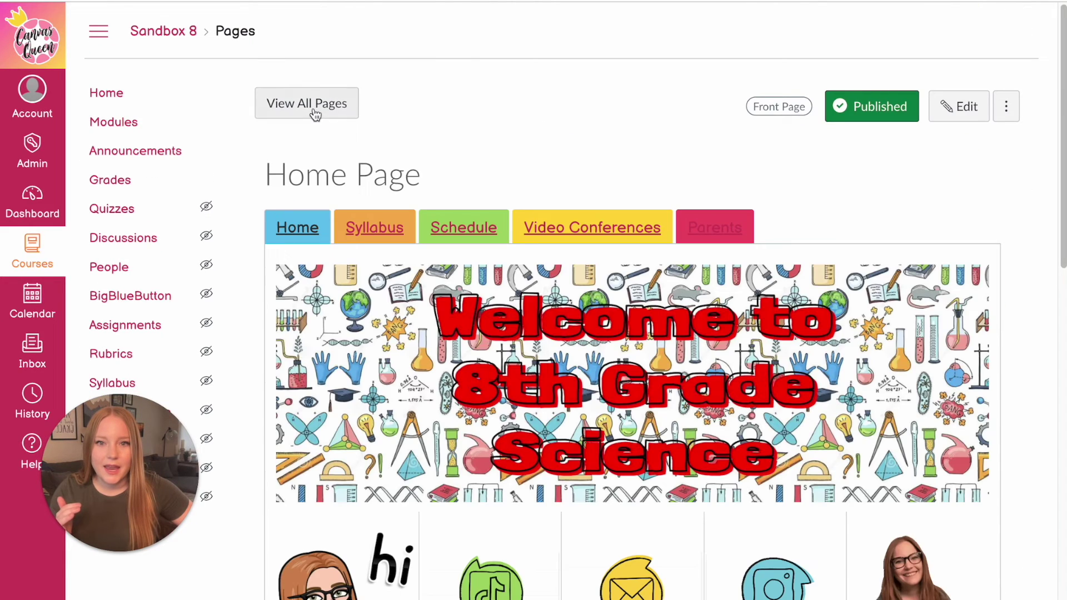
click(313, 113)
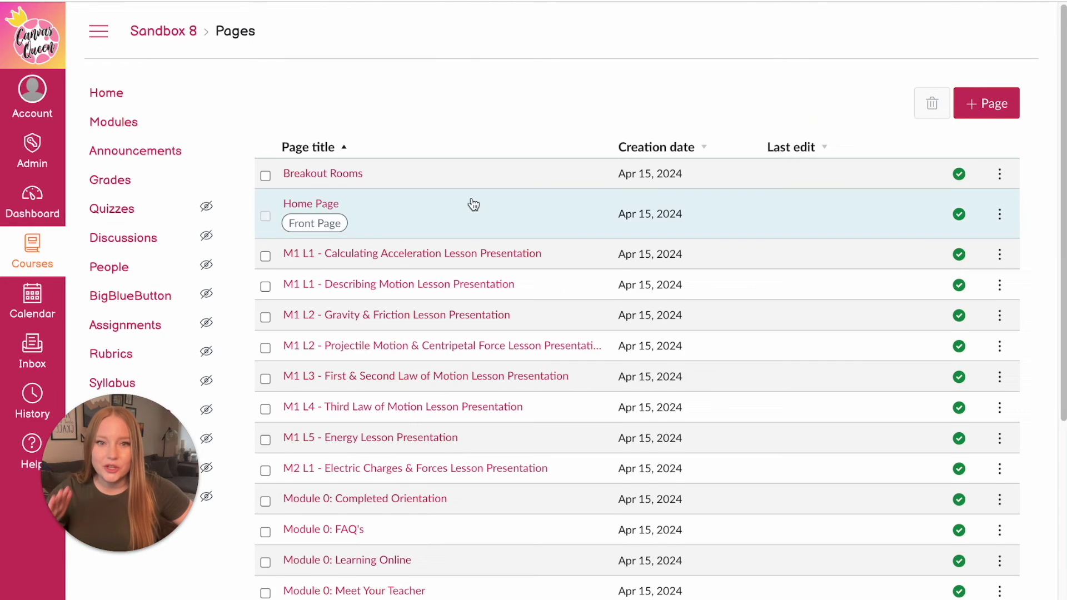
scroll(473, 205, down, 6)
scroll(474, 204, up, 6)
scroll(474, 205, down, 6)
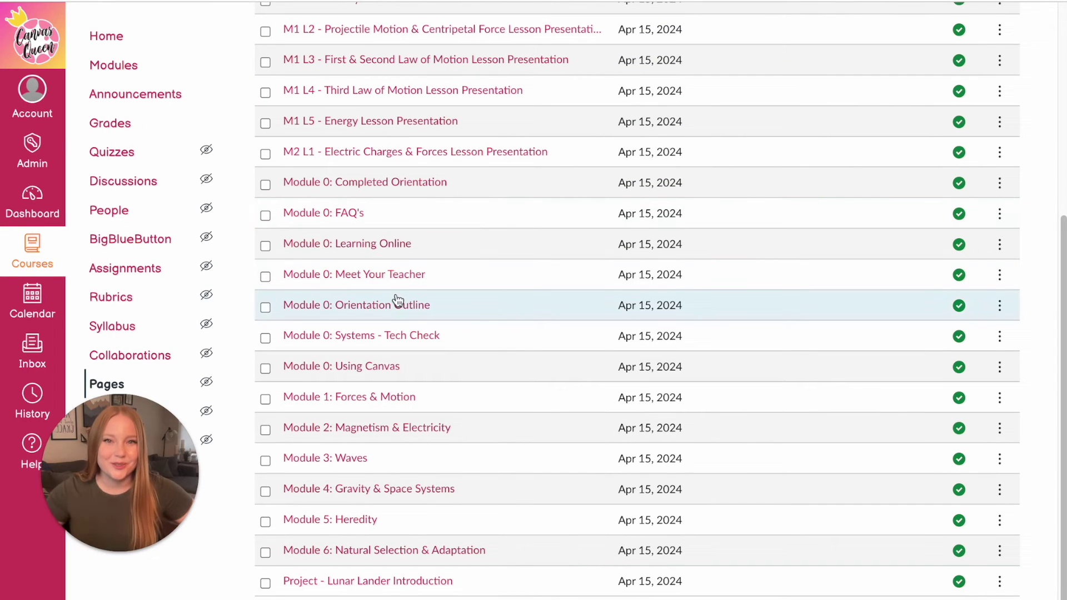
scroll(399, 317, up, 6)
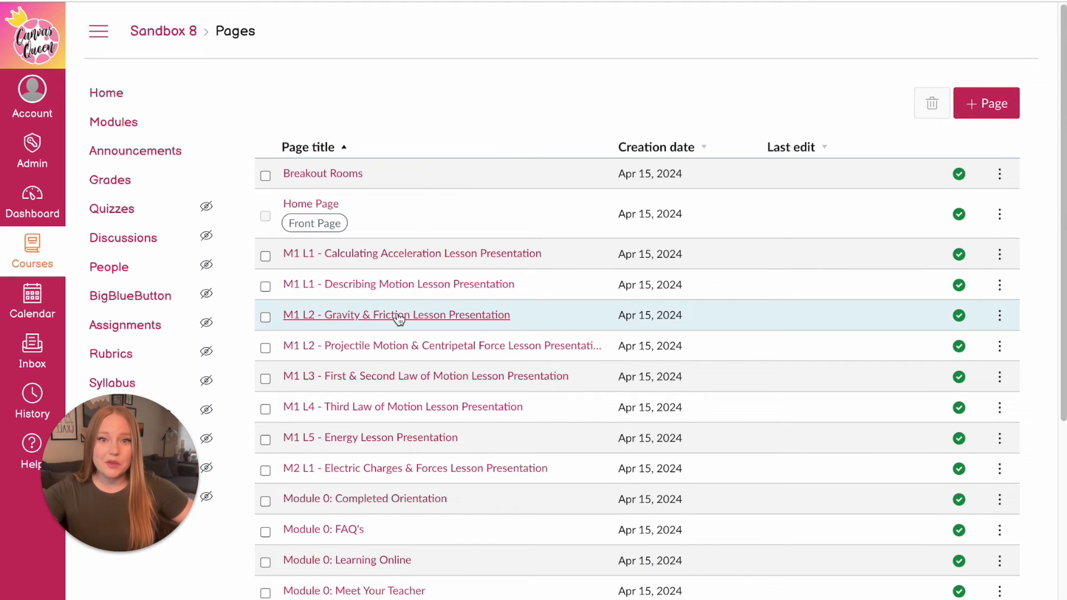
scroll(399, 317, down, 5)
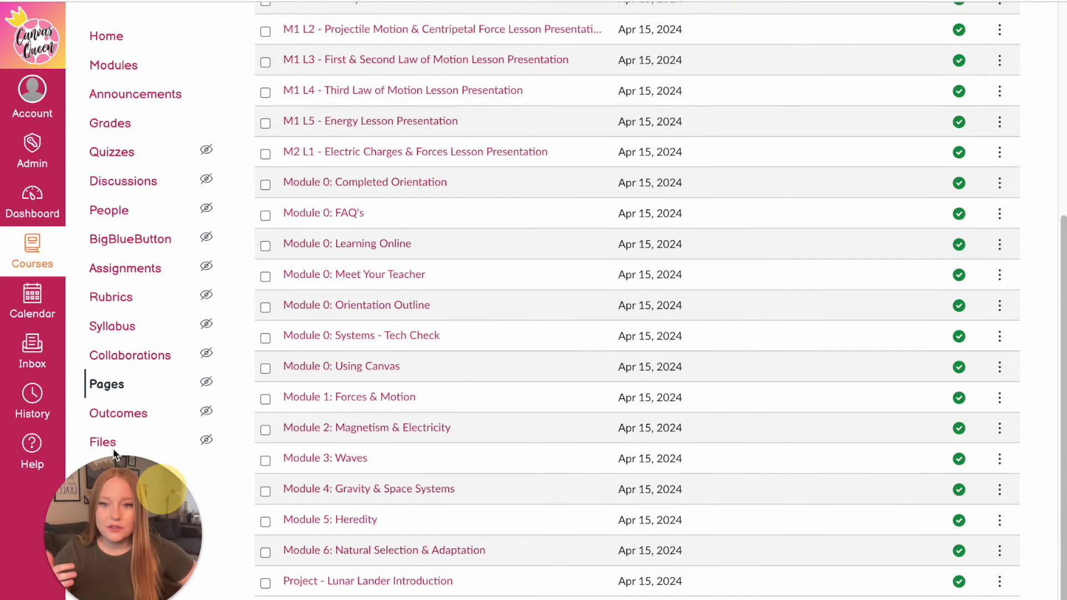
click(109, 444)
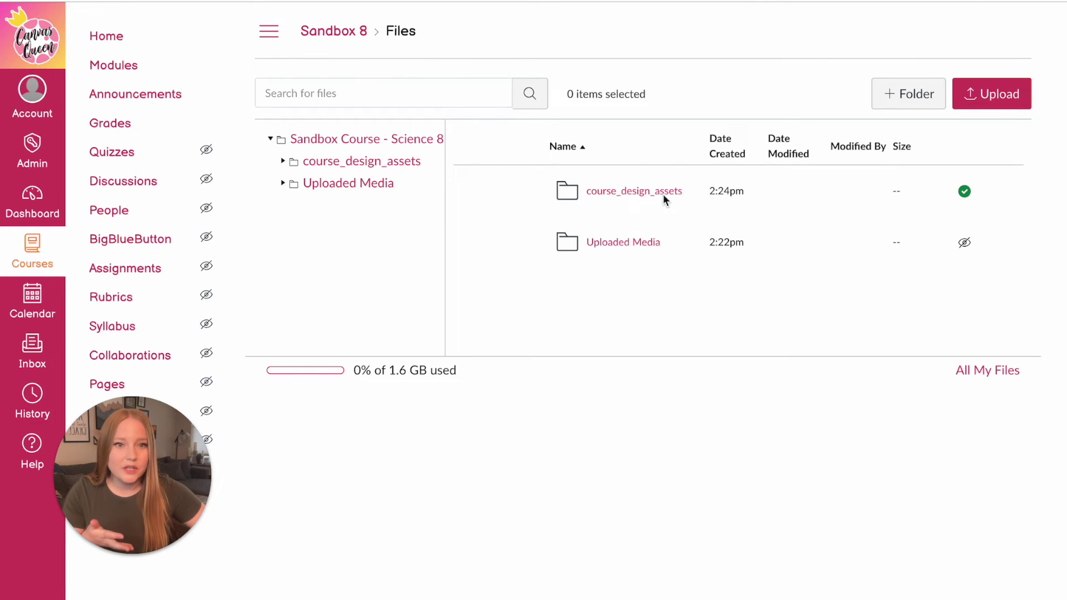
Open the course_design_assets folder in the sandbox course's Files
click(606, 189)
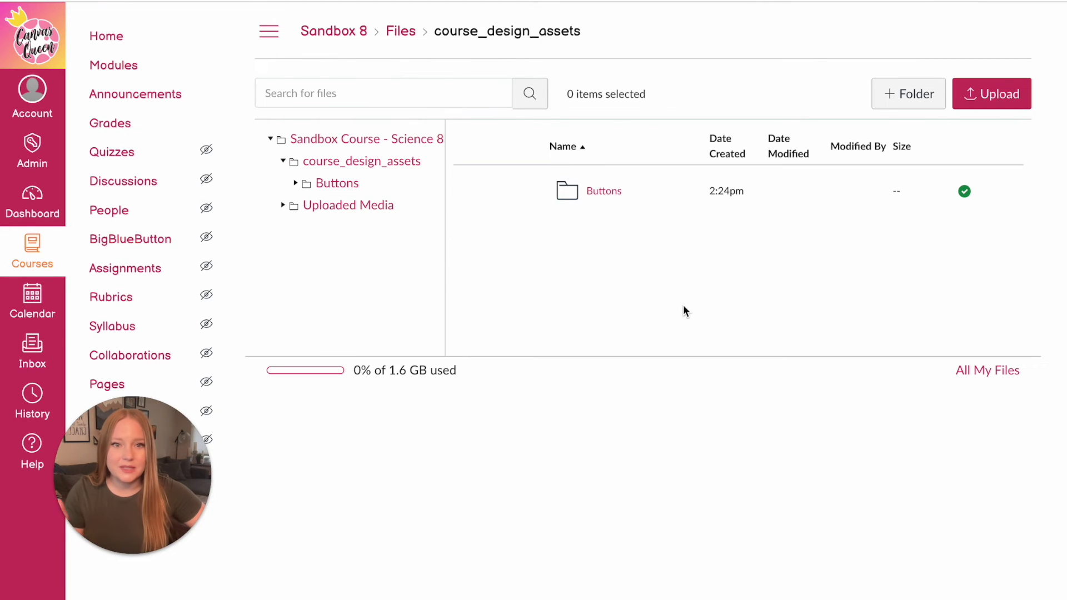